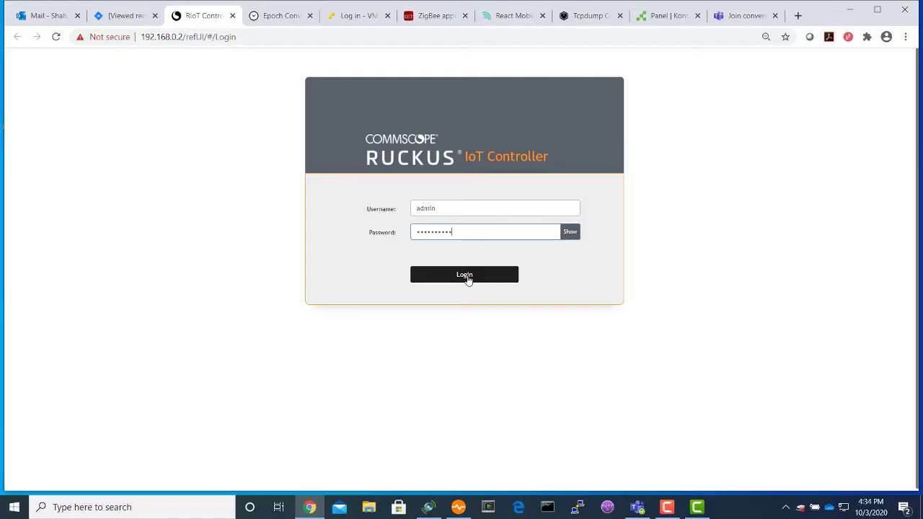
Step: Log in to the IoT Controller and open the details of the access point with IP 192.168.0.31
click(467, 280)
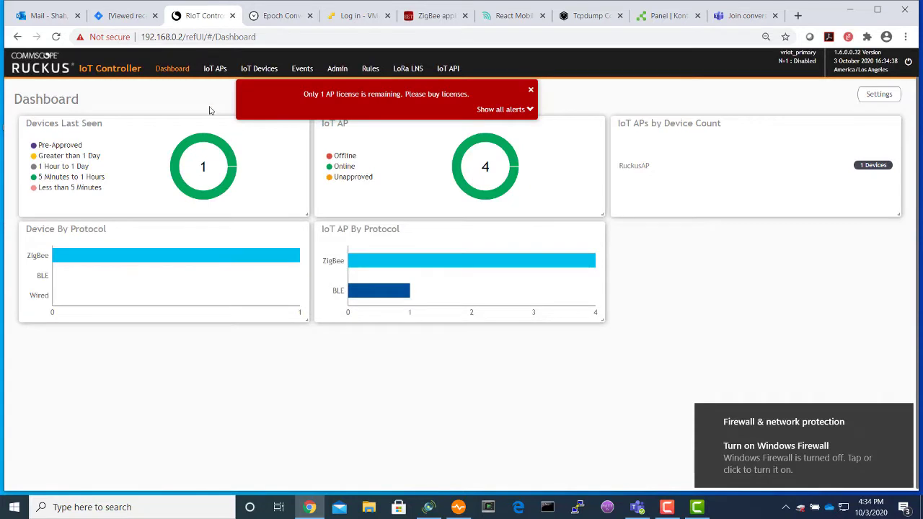
click(217, 67)
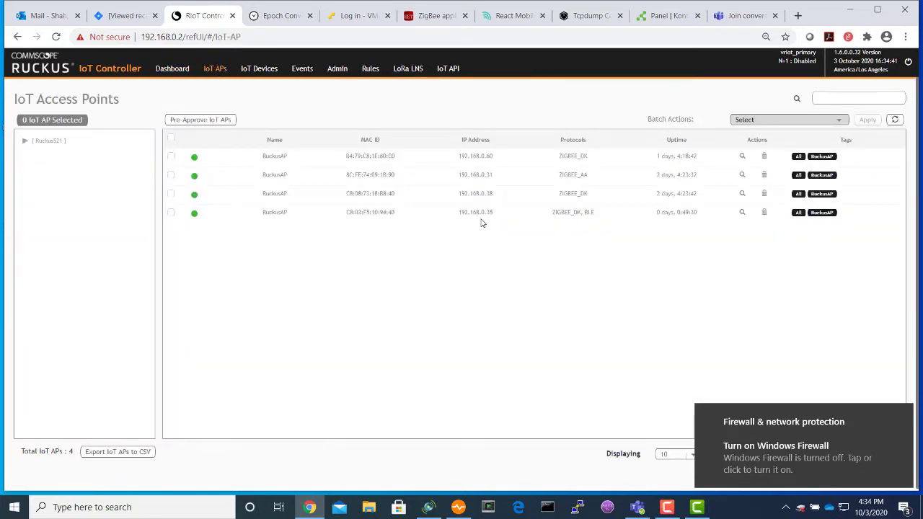
click(574, 175)
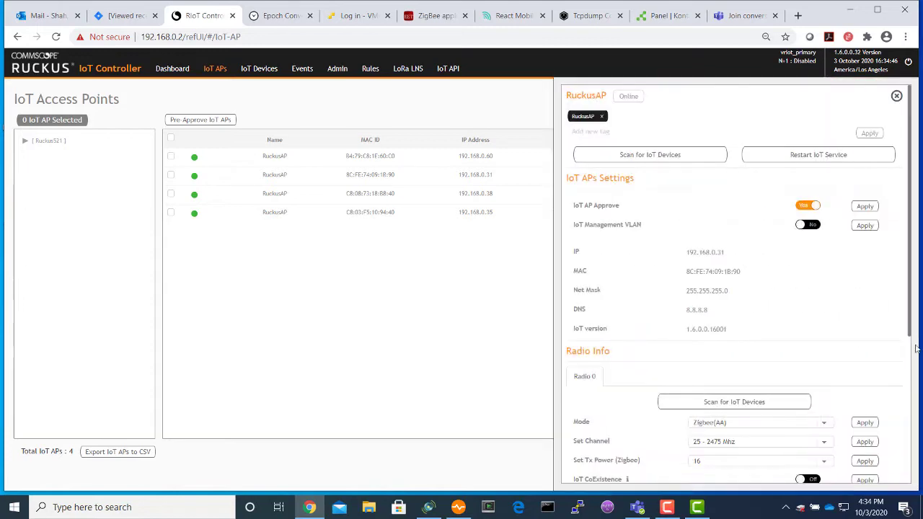
Step: Check the mode options offered for Radio 0 of this access point, keep Zigbee(AA), and close the details
drag(910, 336, 910, 380)
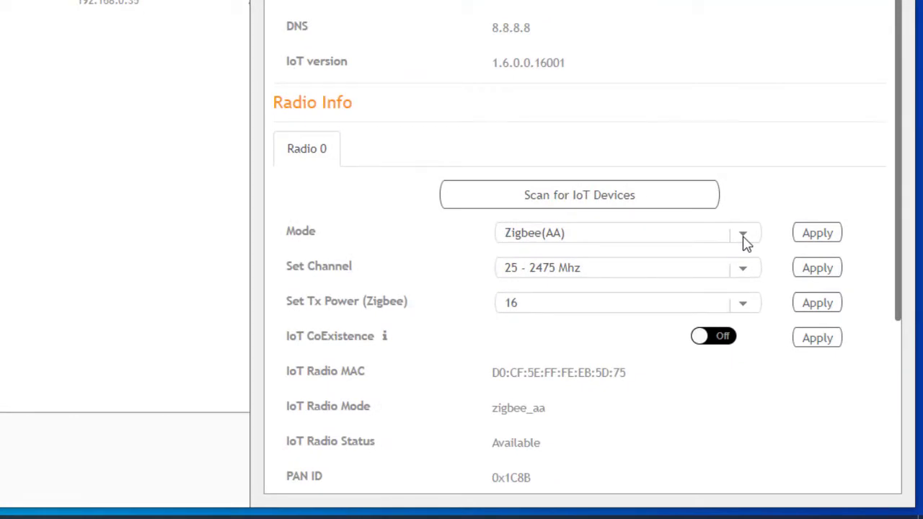
click(745, 238)
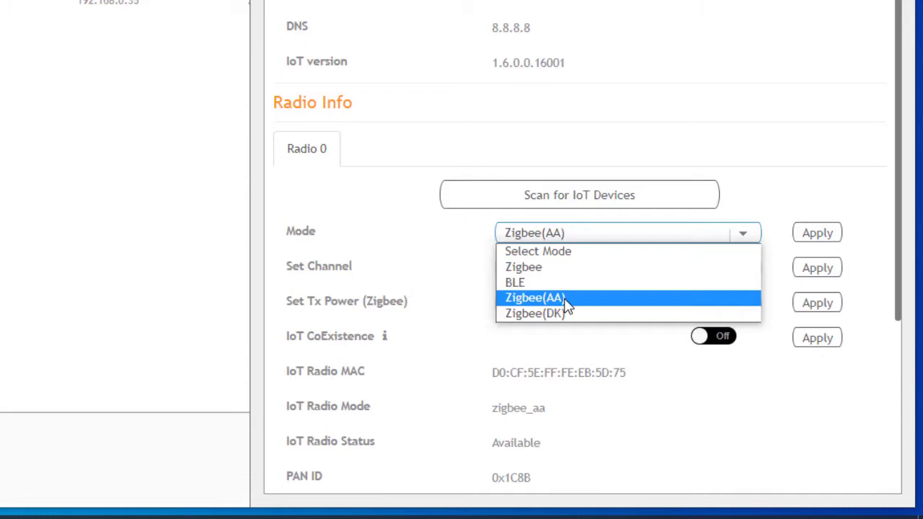
click(762, 105)
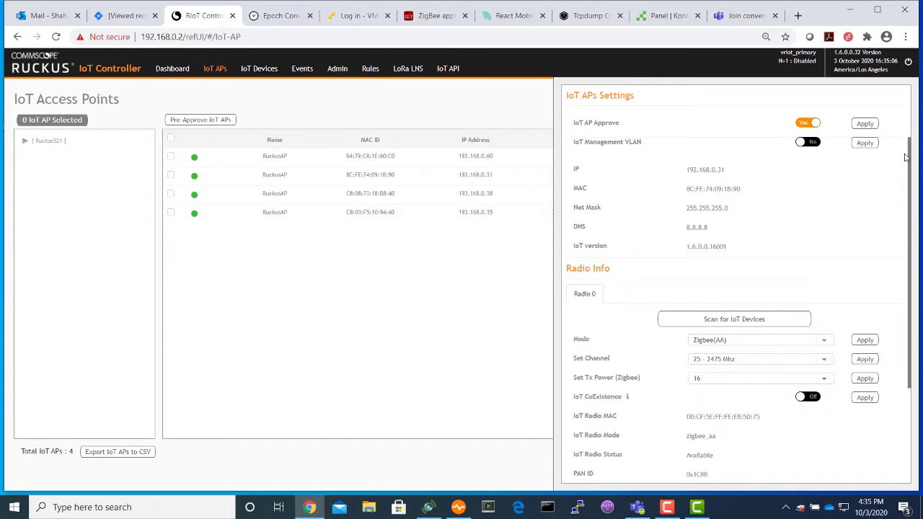
click(902, 94)
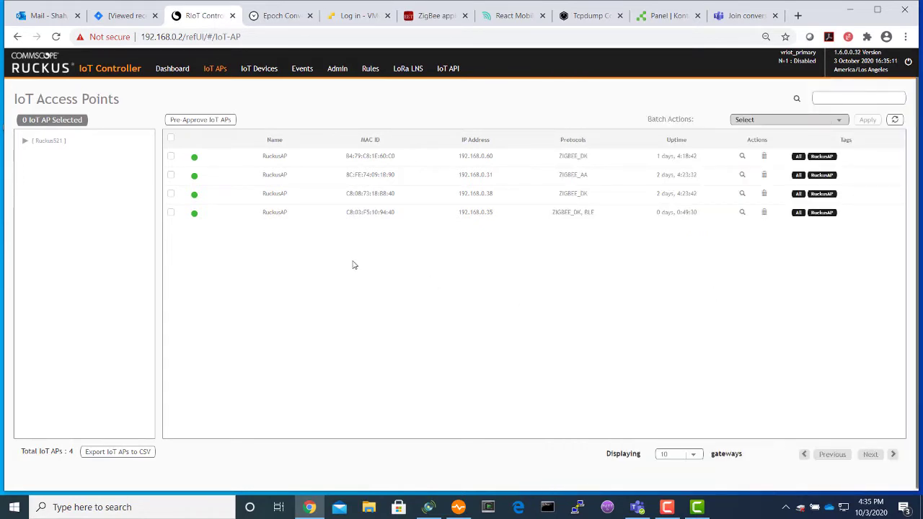
Step: Open the plugin administration page and review which plugins can be activated
click(336, 70)
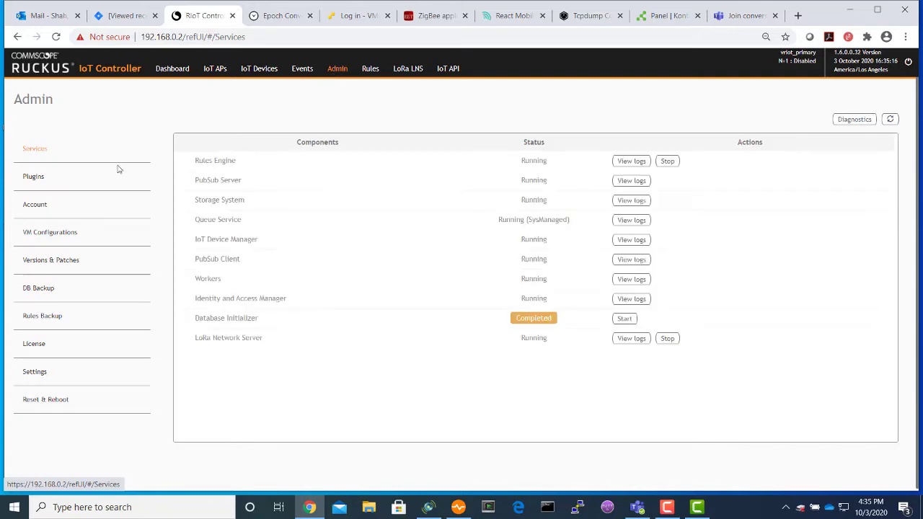
click(32, 179)
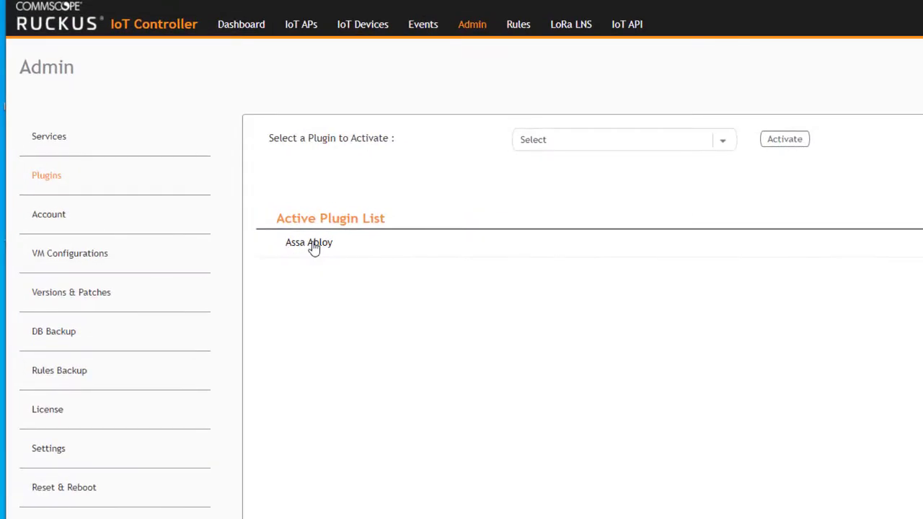
click(724, 143)
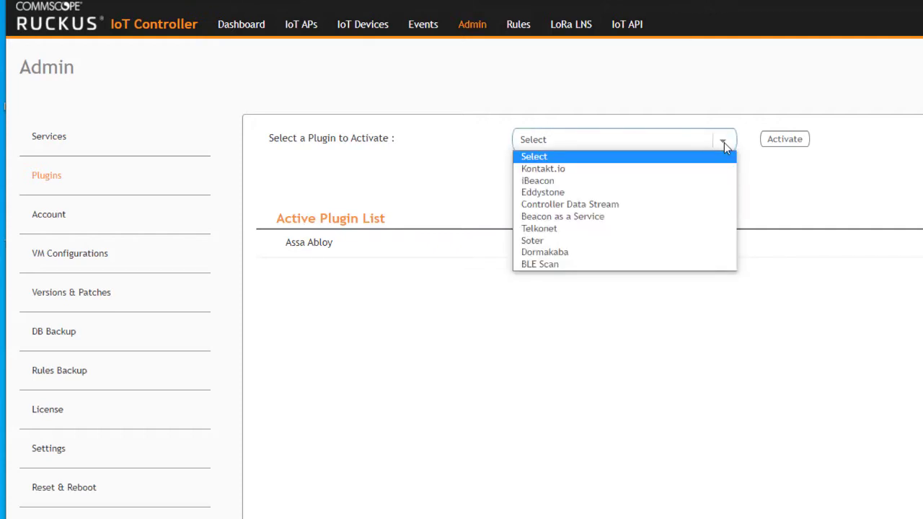
click(343, 247)
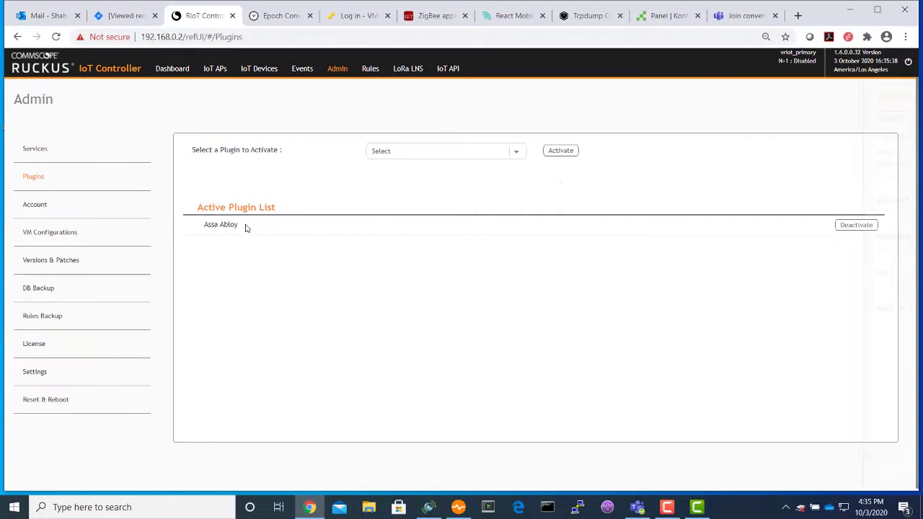
Step: Inspect the Assa Abloy plugin's Visionline connection settings, including the password field, and close them
click(246, 227)
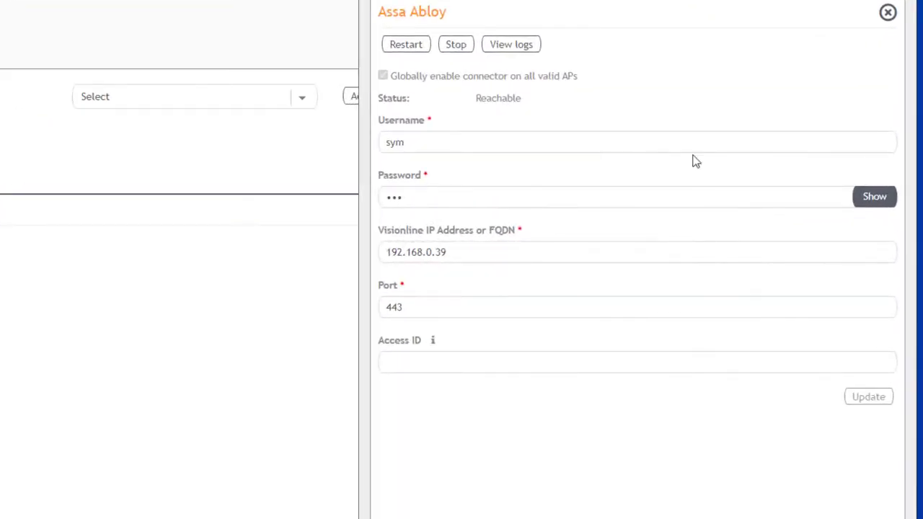
click(867, 205)
click(891, 30)
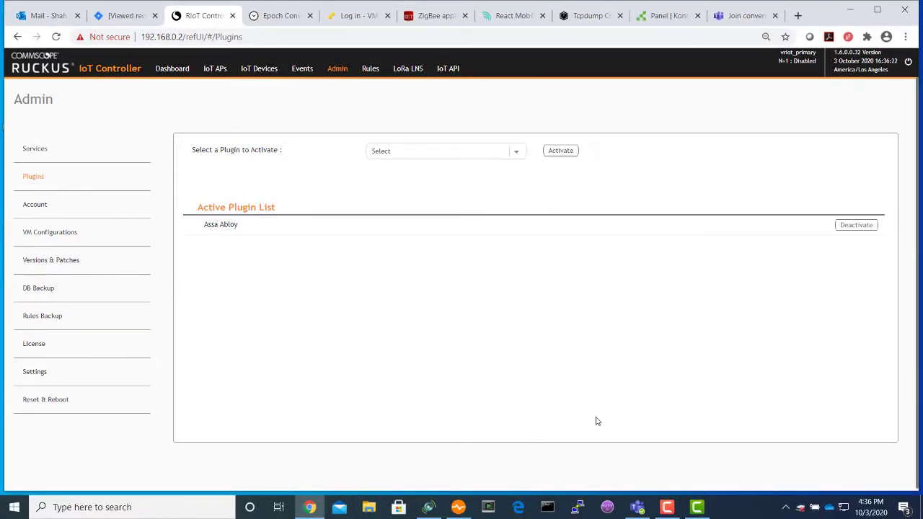
Step: Switch to Visionline and display the list of doors set up in the system
click(428, 507)
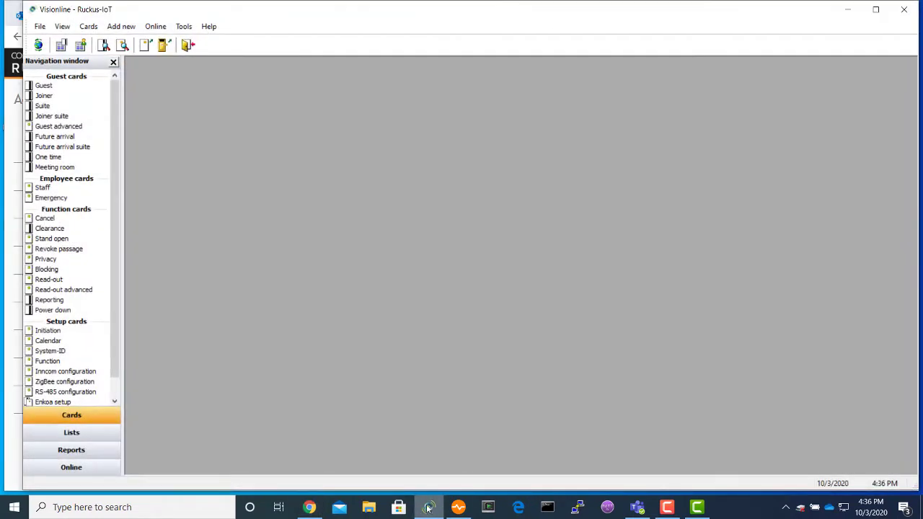
click(71, 433)
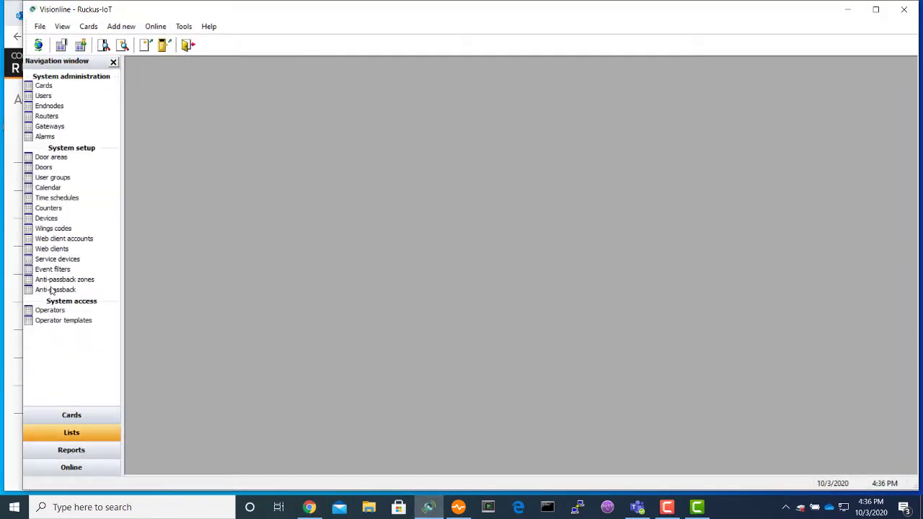
click(44, 167)
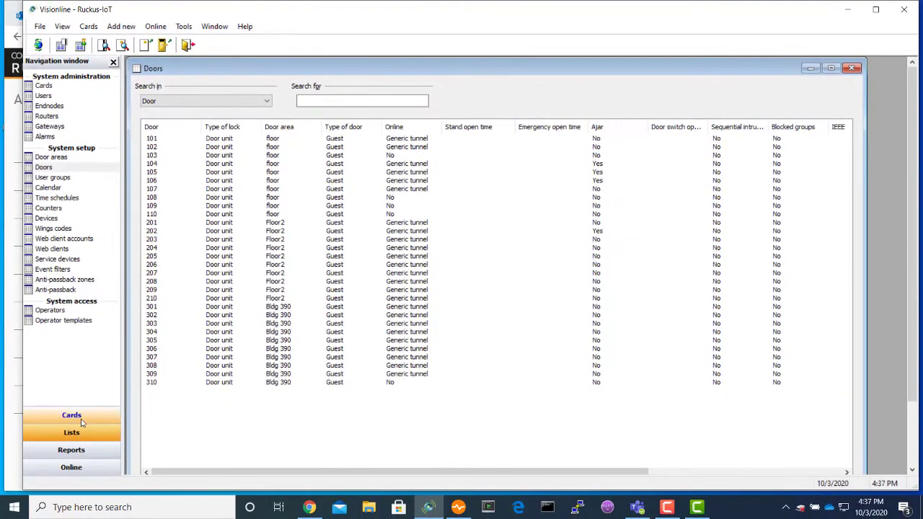
Step: Show Visionline's card types and switch to System Monitor's online rooms view
click(72, 417)
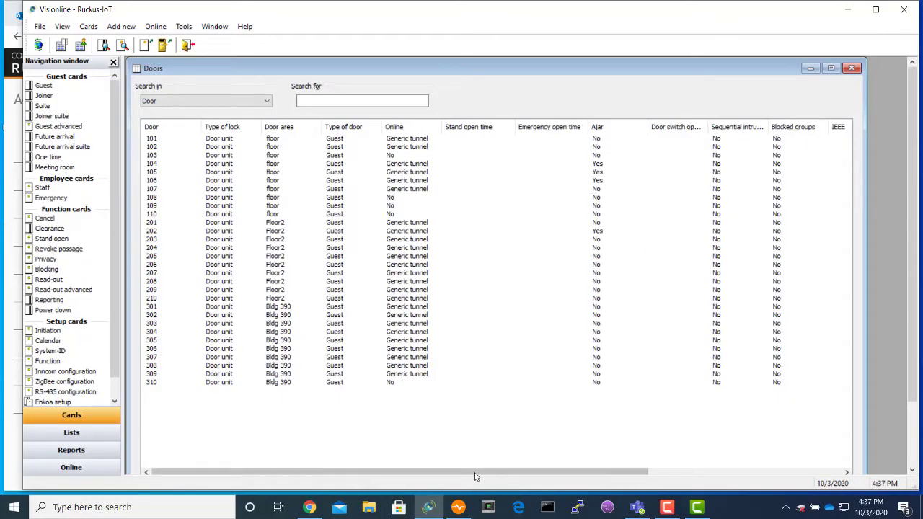
mouse_move(457, 509)
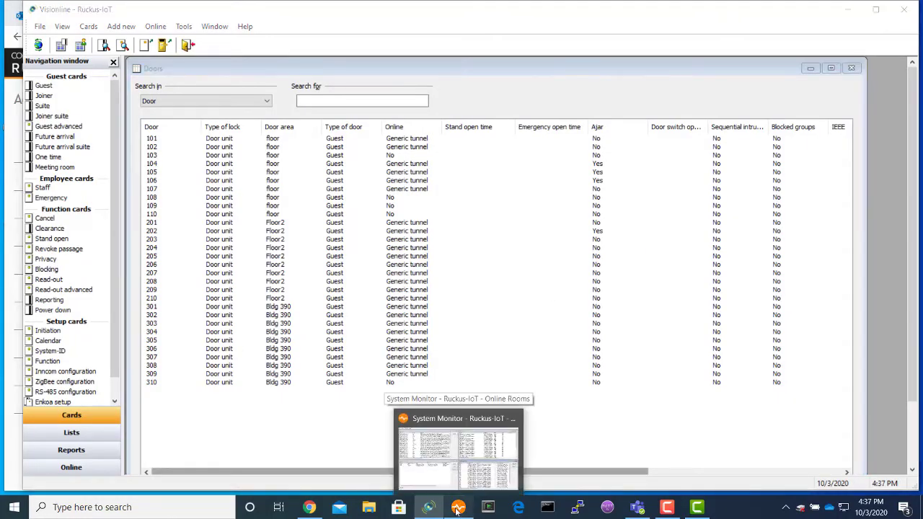
click(461, 443)
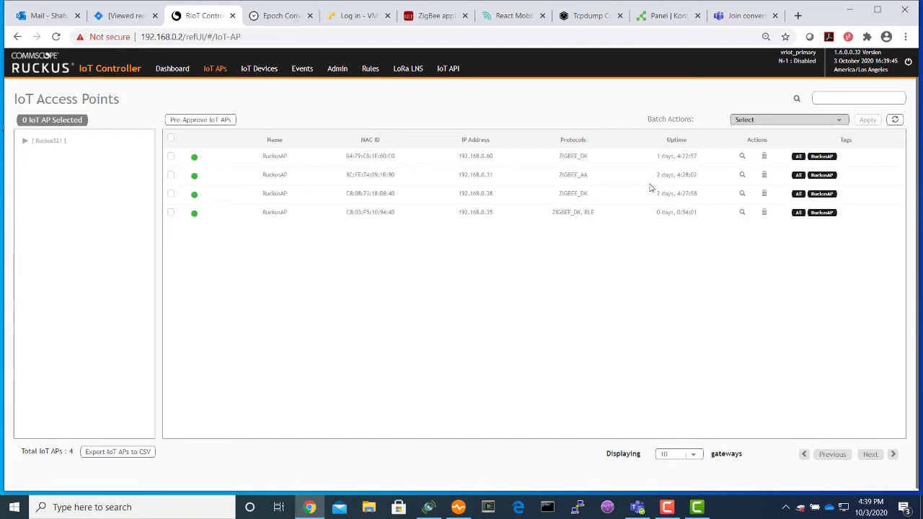
Step: Scan for IoT devices from the access point at 192.168.0.31 and accept the AA_LOCK device under the name Lock_104
click(468, 174)
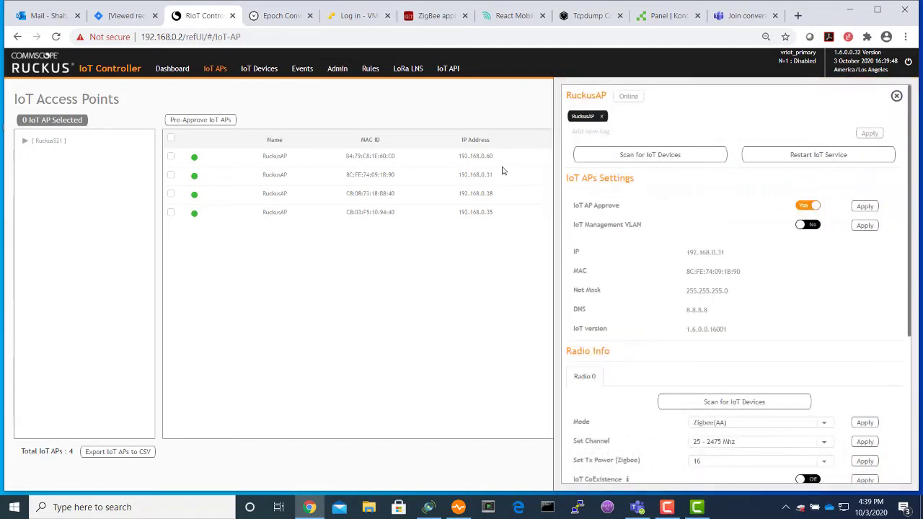
click(635, 156)
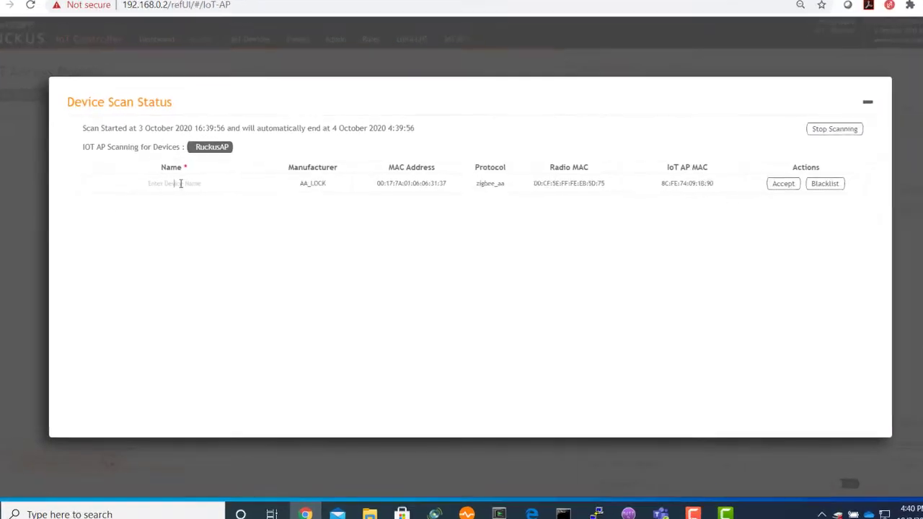
click(157, 153)
text(Lock_104)
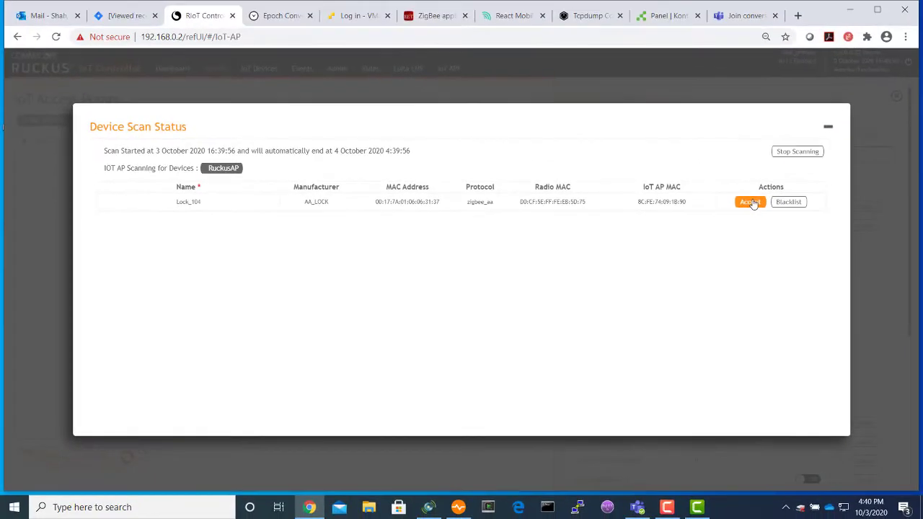
click(840, 154)
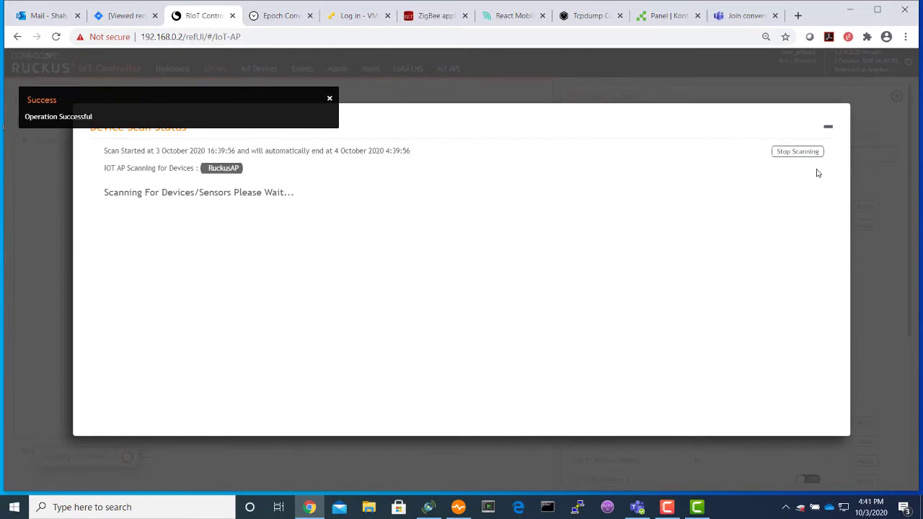
Step: Stop the device scan, close the access point details, and display the IoT devices list
click(798, 153)
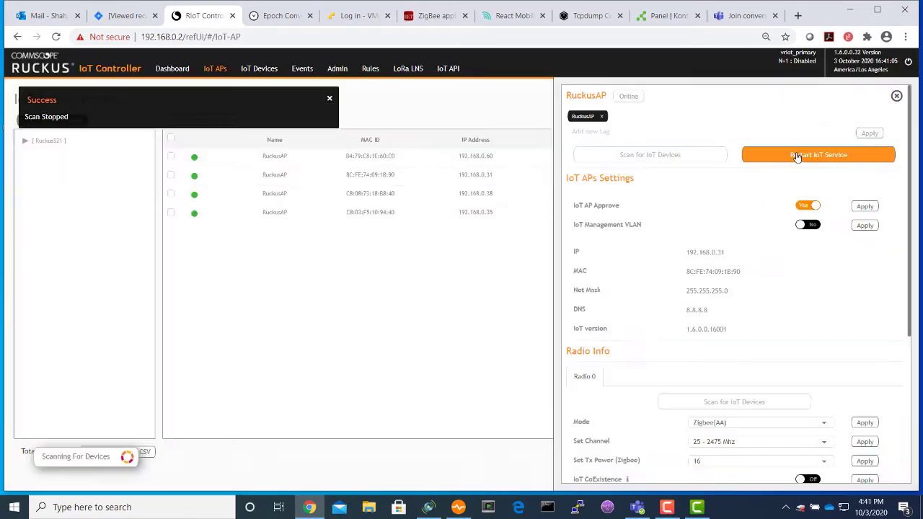
click(897, 99)
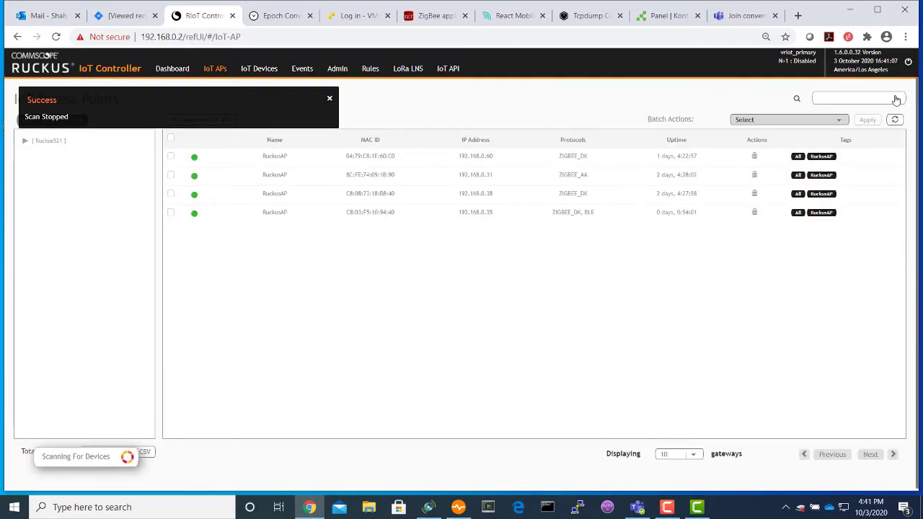
click(259, 68)
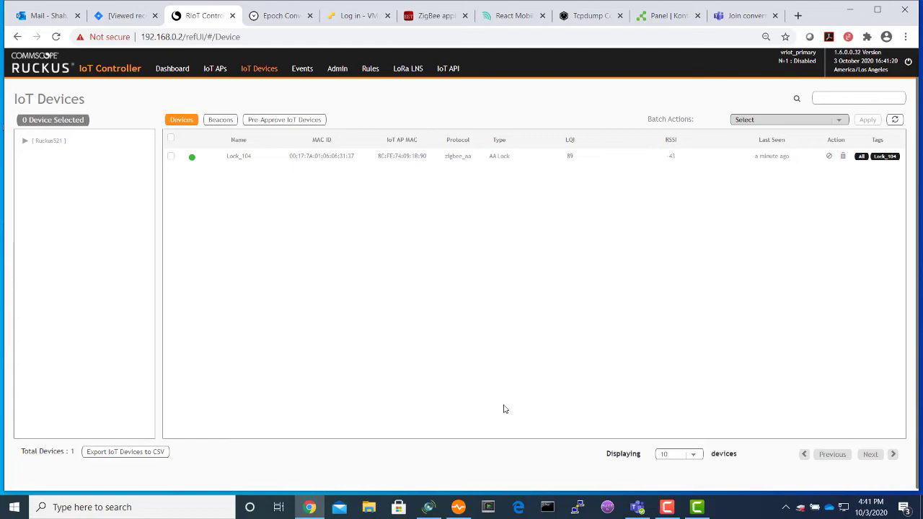
Step: Switch to System Monitor, ping the door of room 104, and check the room's status and guest card event
click(458, 509)
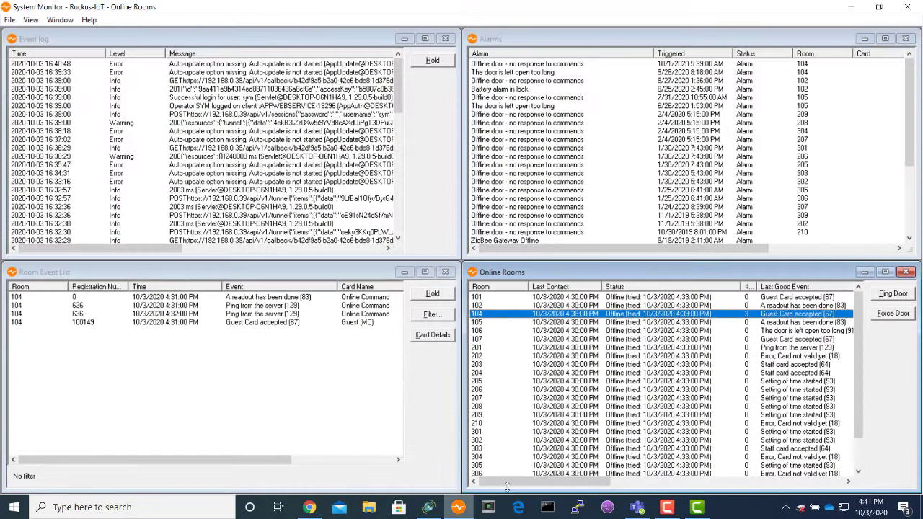
click(892, 293)
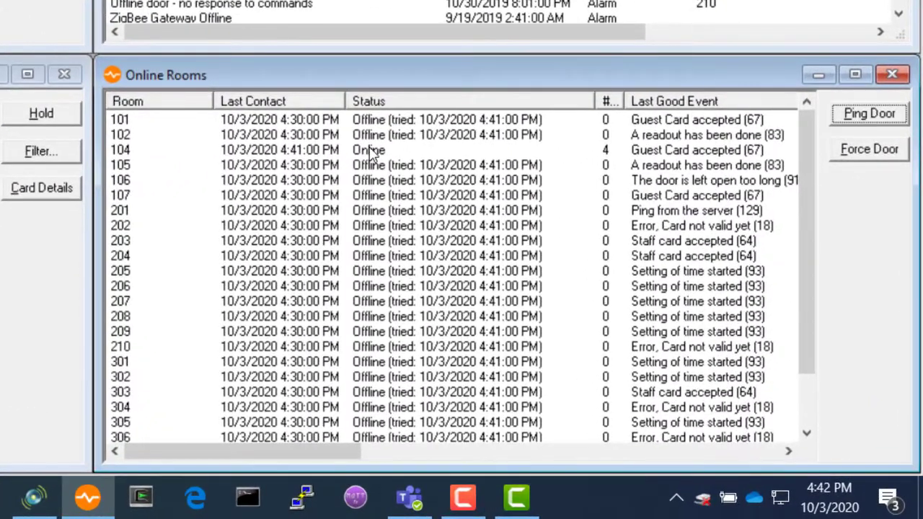
click(375, 154)
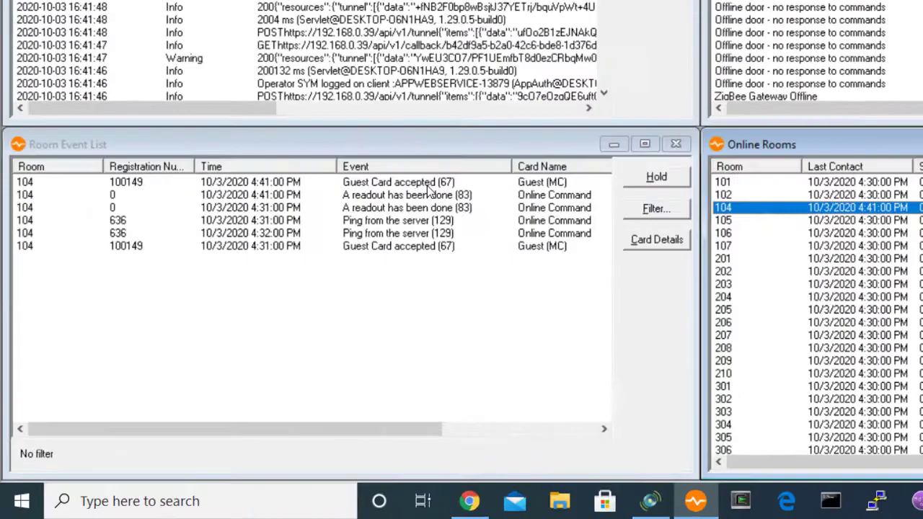
click(427, 187)
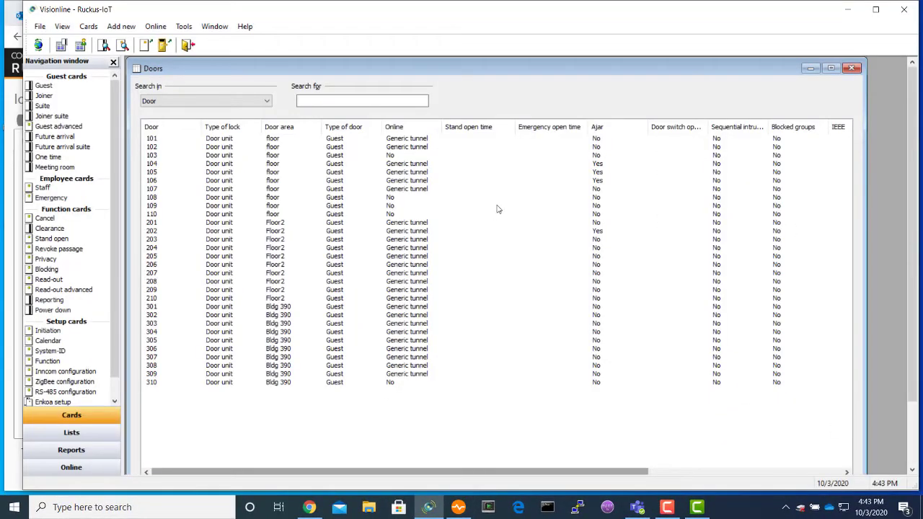
Step: Open door 104 remotely from Visionline's doors list, authorising with the operator password, and dismiss the completion notice
click(421, 165)
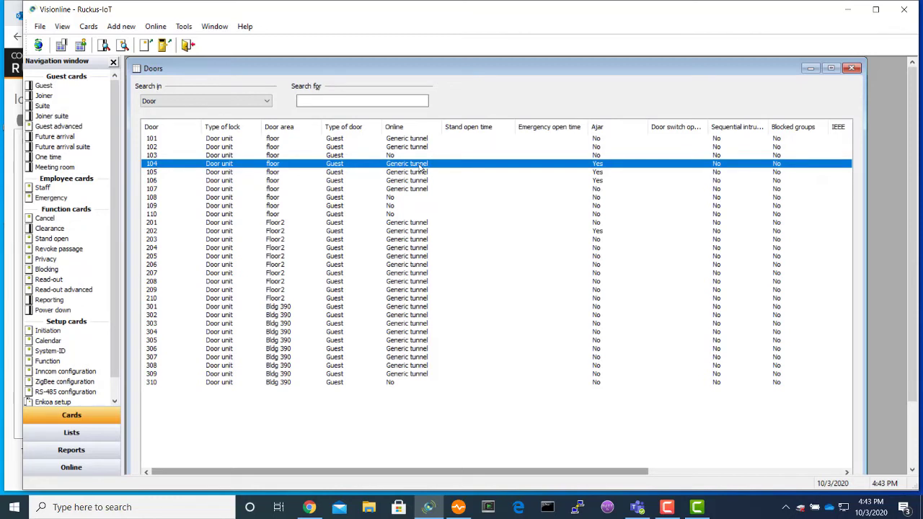
right_click(422, 166)
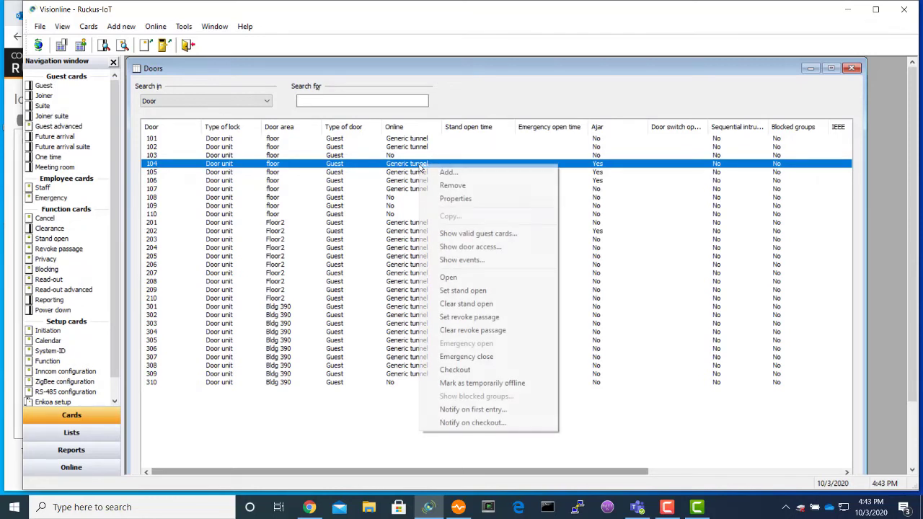
click(450, 279)
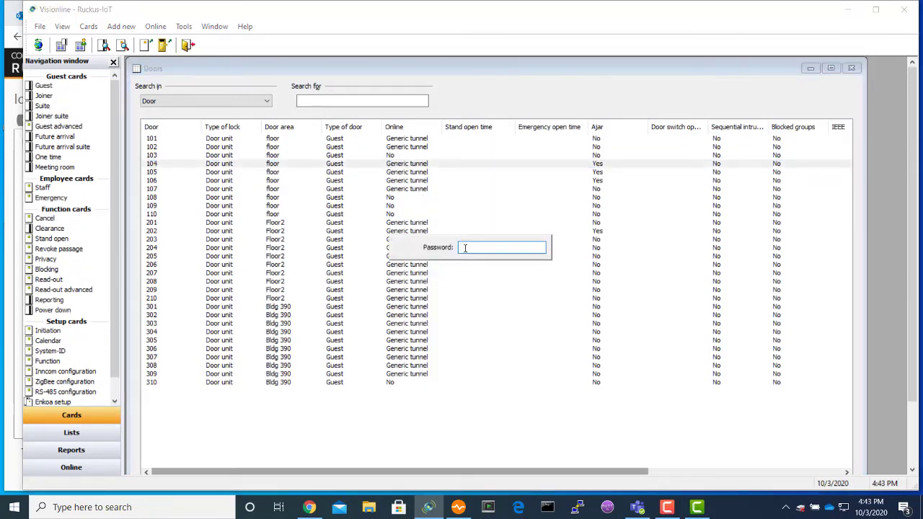
text(•)
key(Return)
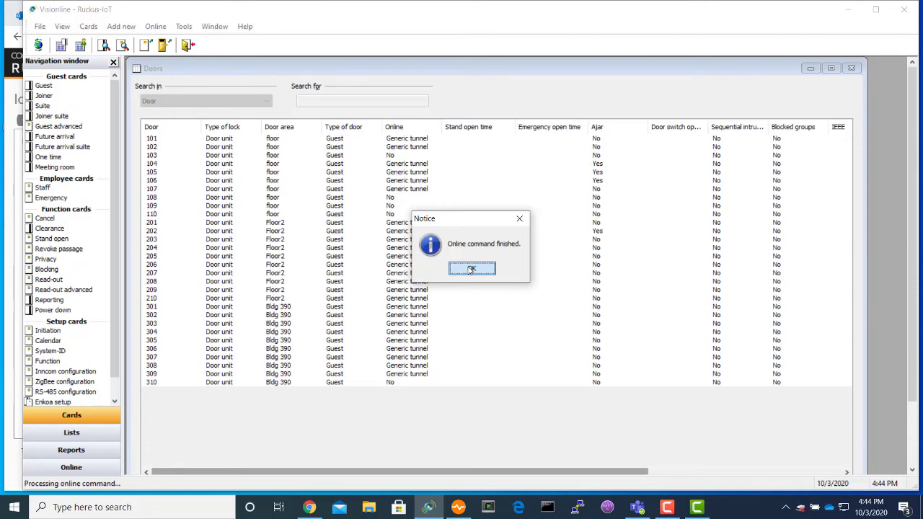
click(472, 268)
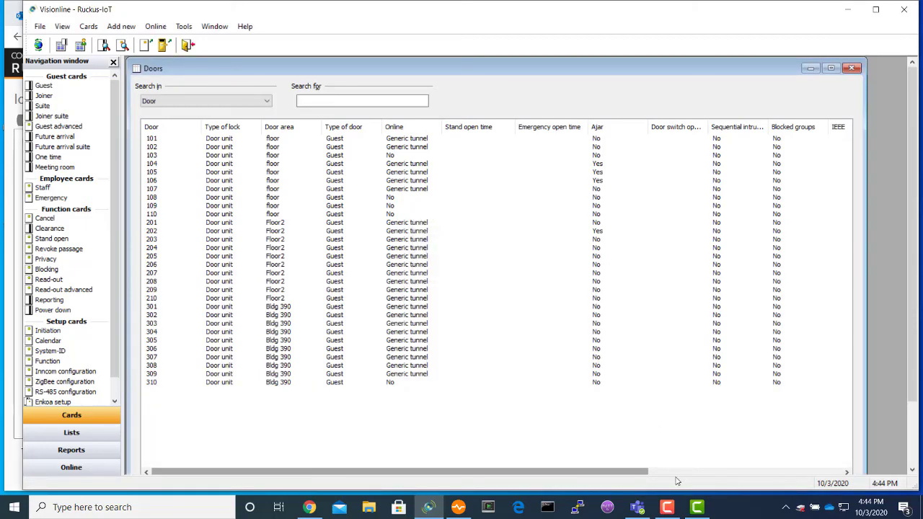